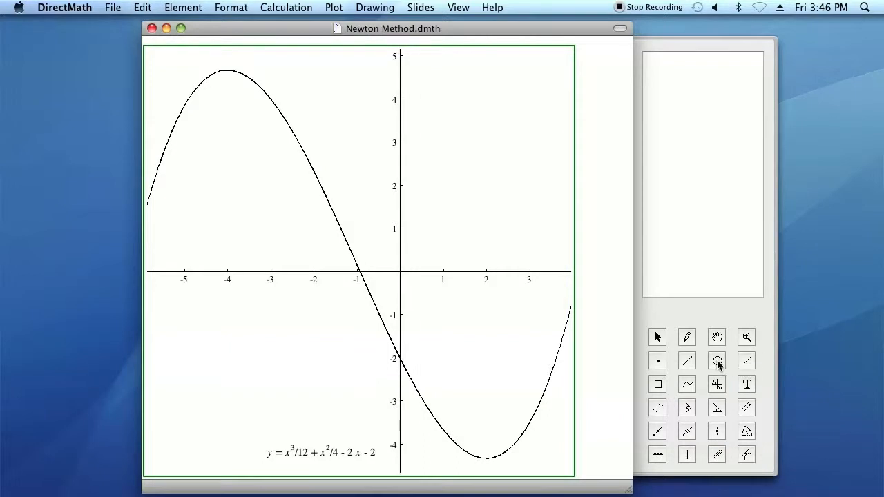
left_click(719, 361)
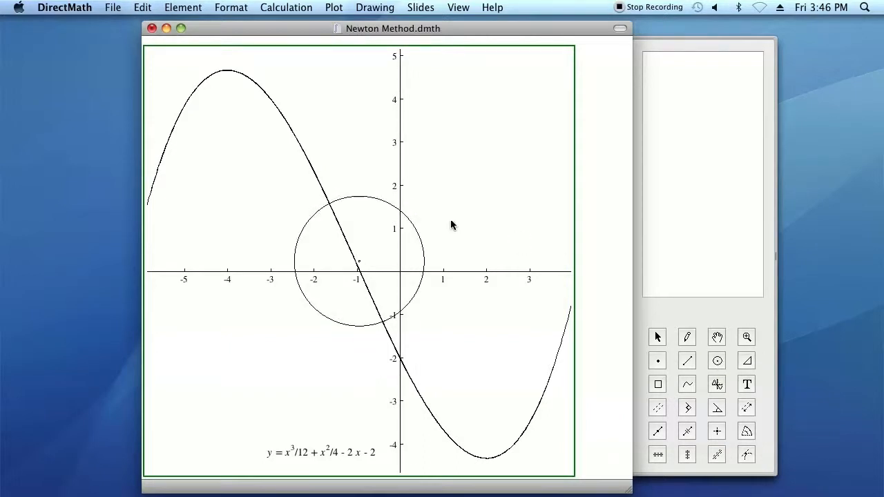
left_click_drag(420, 242, 491, 144)
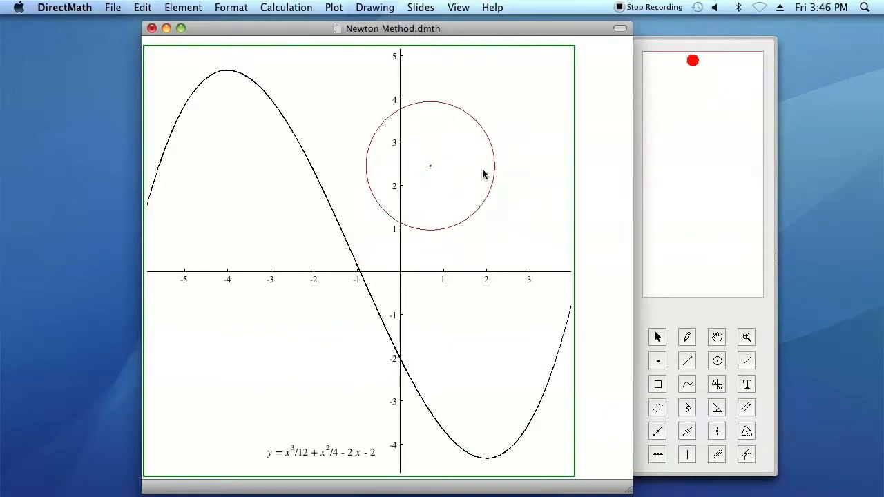
key("Delete")
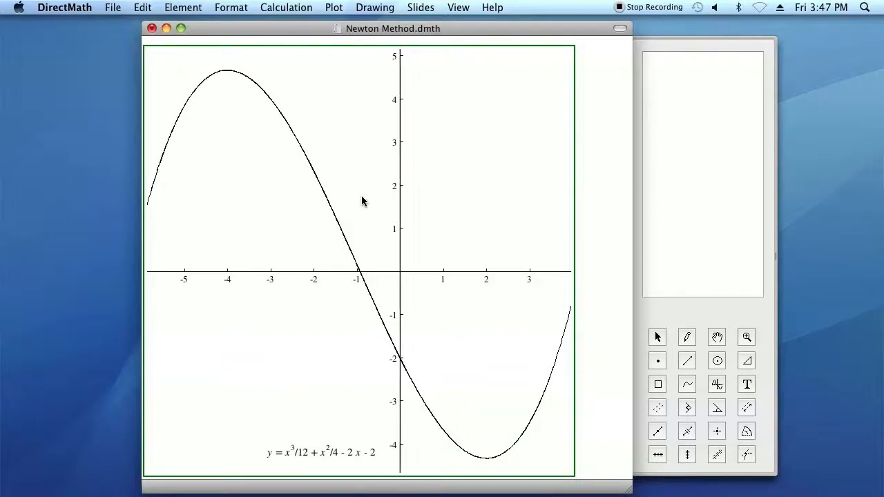
- Add a line segment and place its endpoints at about (-3.3, 4.8) and (1.1, -3.2), alongside the curve's falling section
left_click(687, 361)
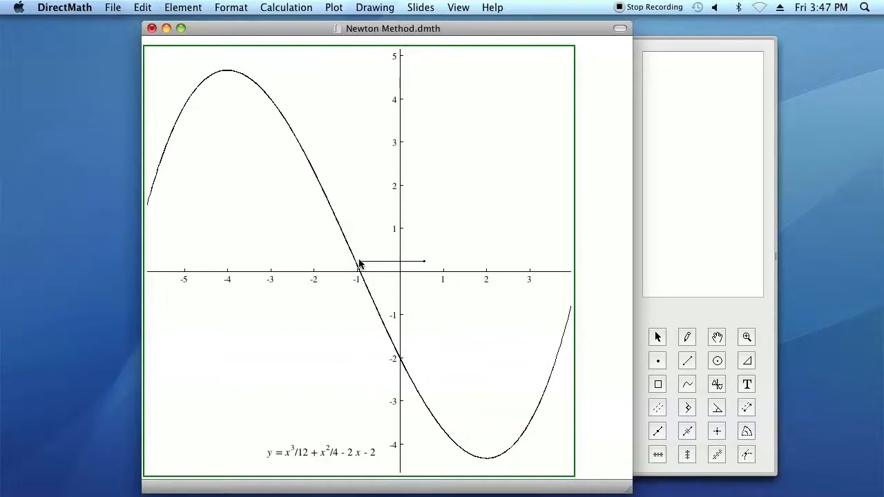
left_click_drag(359, 263, 257, 66)
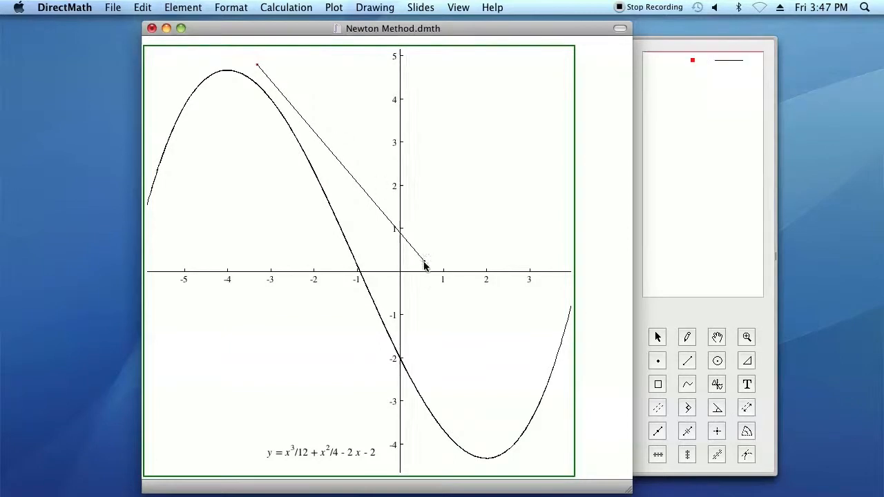
left_click_drag(424, 264, 450, 415)
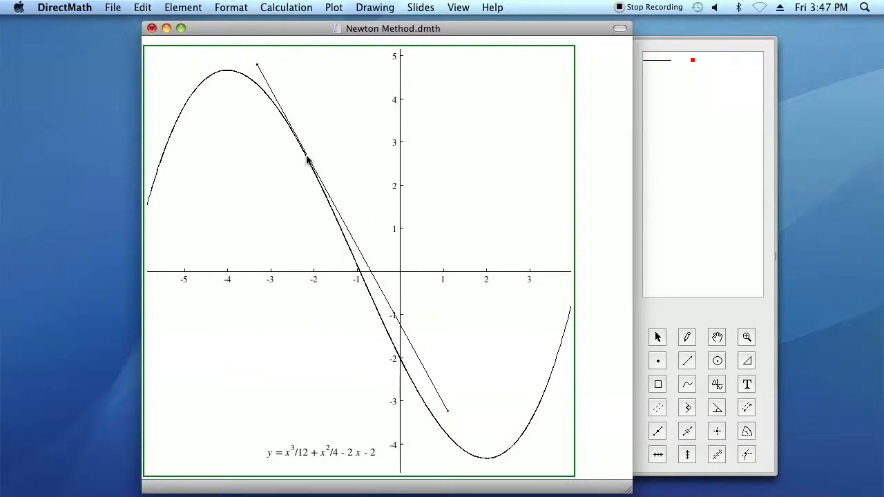
- Add a point, constrain the line tangent to the curve at it, and slide the tangent point to about x = -2.6
double_click(659, 360)
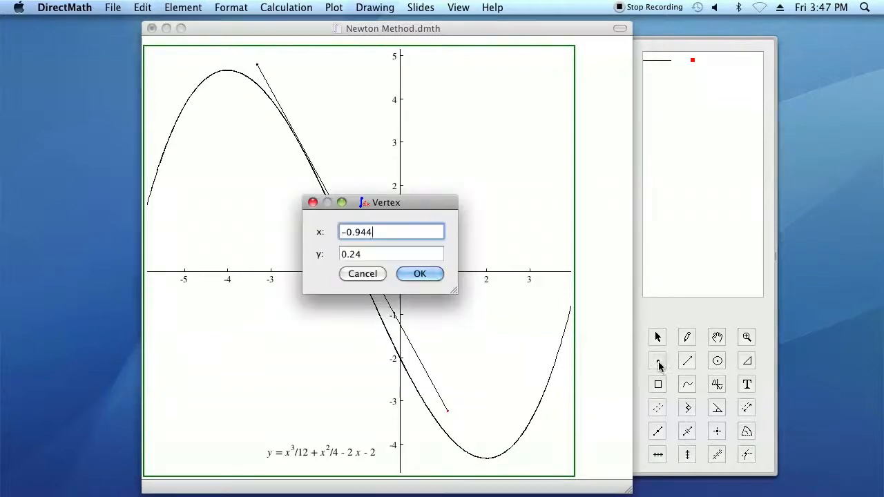
left_click(416, 273)
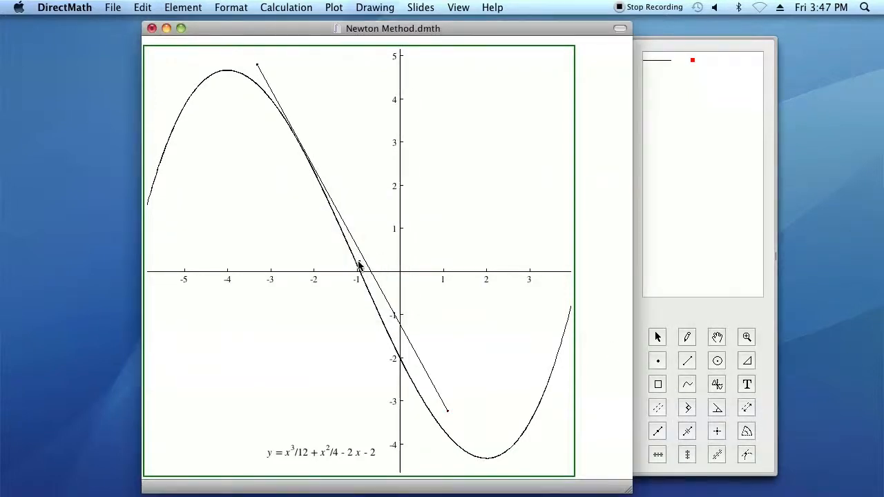
left_click(312, 168)
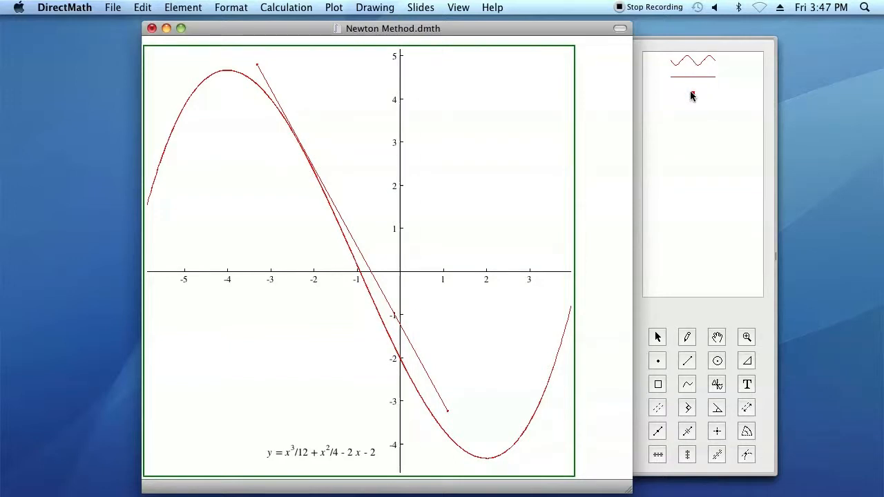
left_click(747, 455)
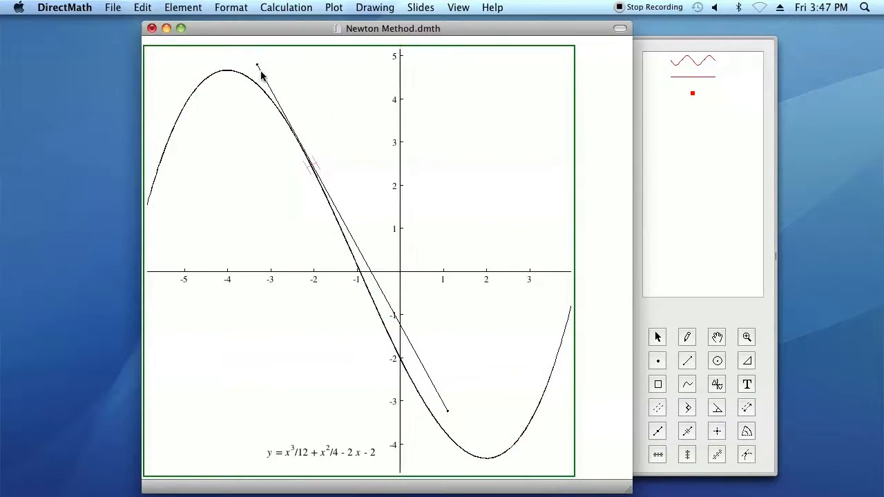
left_click_drag(263, 76, 251, 58)
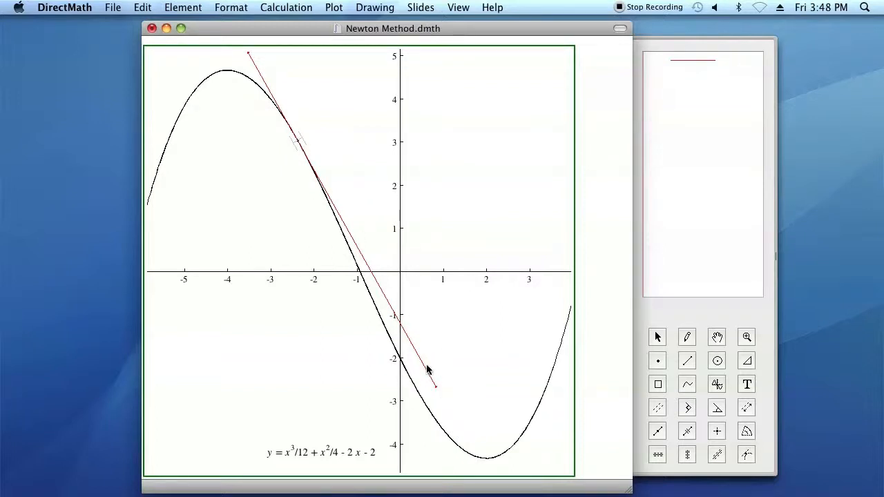
left_click_drag(426, 370, 435, 367)
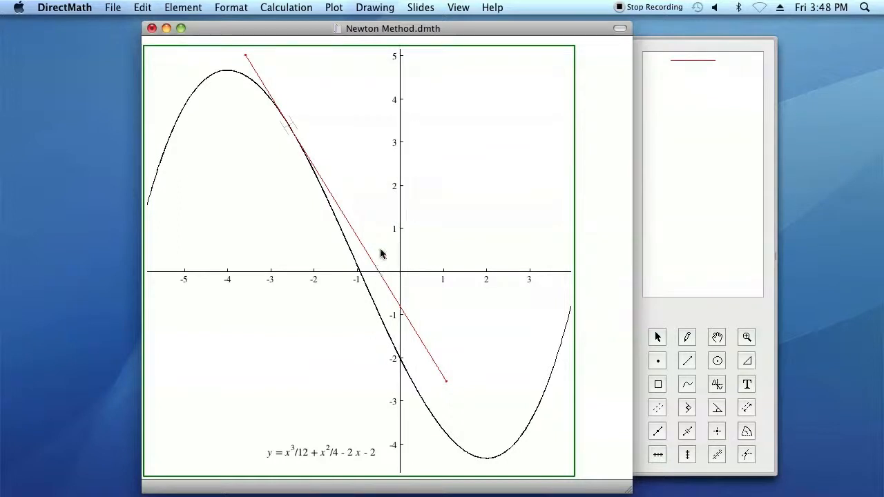
- Add a point on the x-axis at about x = -0.67, constrain its coordinates, and position its coordinate label above it
double_click(657, 362)
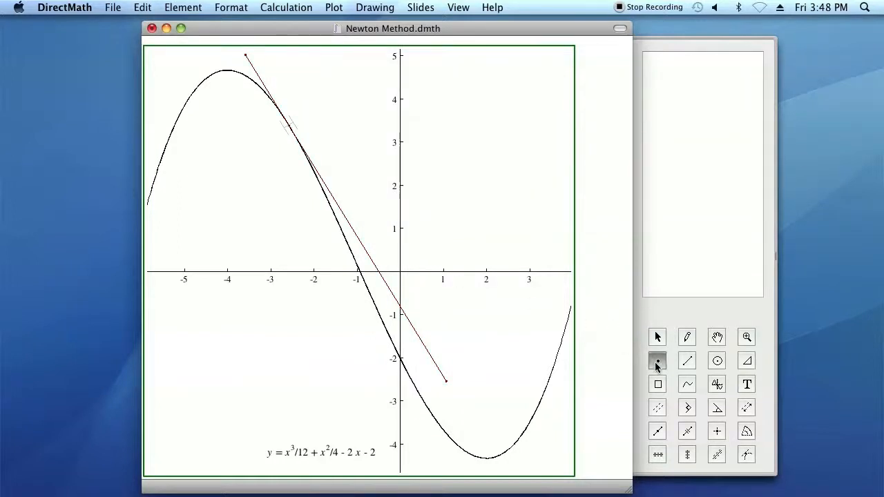
left_click(418, 275)
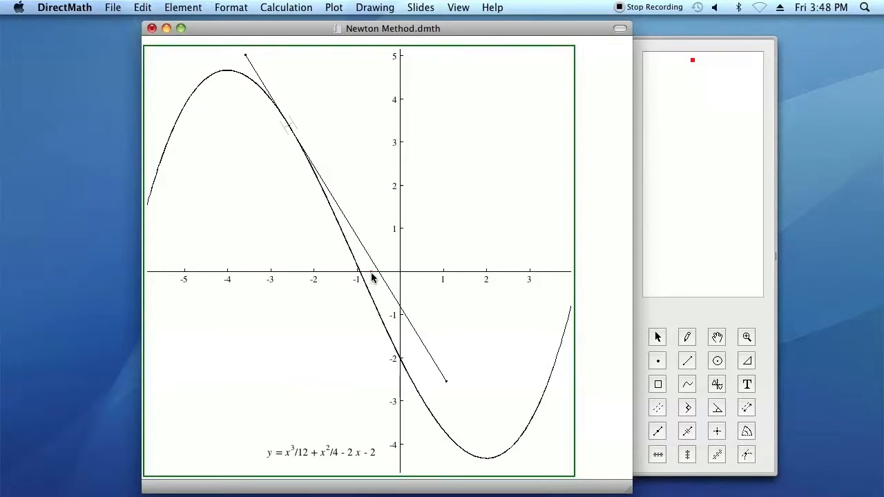
left_click(718, 432)
left_click(748, 385)
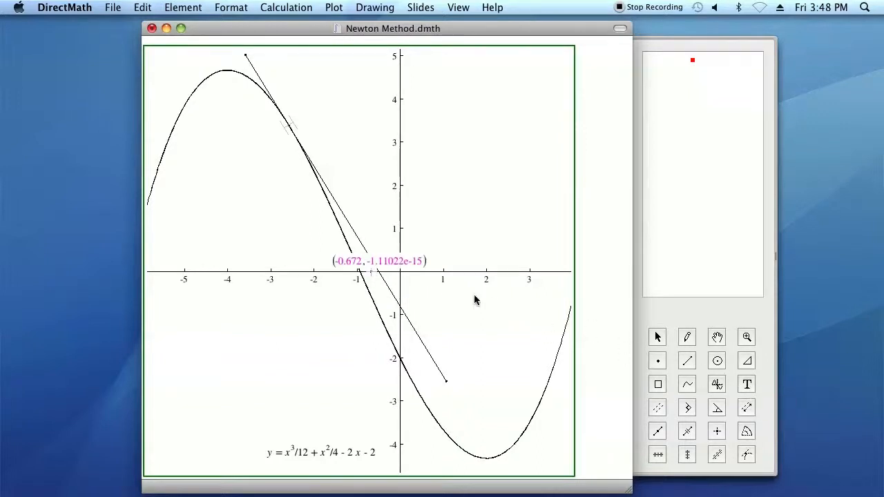
left_click_drag(422, 267, 457, 246)
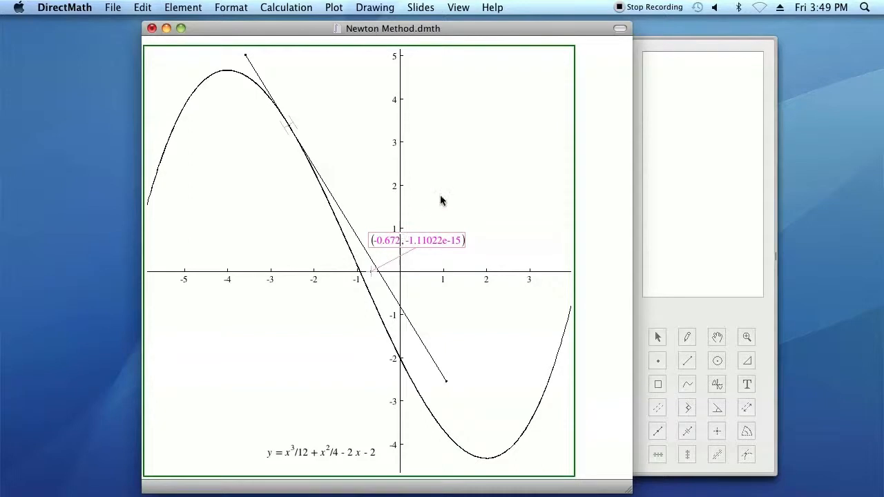
- Change the x-axis point's label to (x1, 0), move it closer to the point, and validate the labels
key("BackSpace")
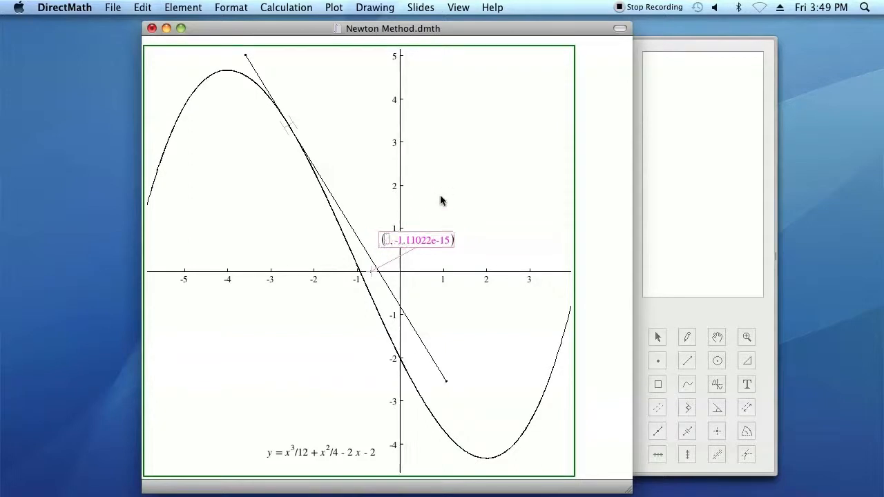
type("-1")
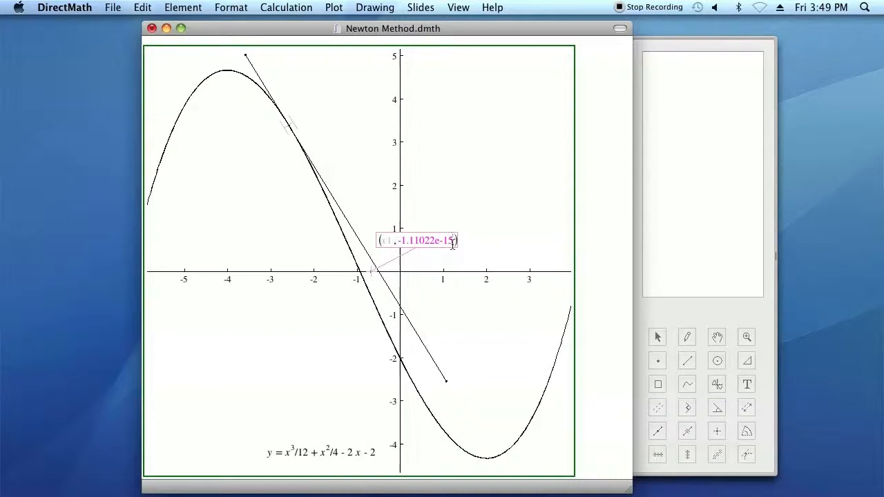
key("BackSpace")
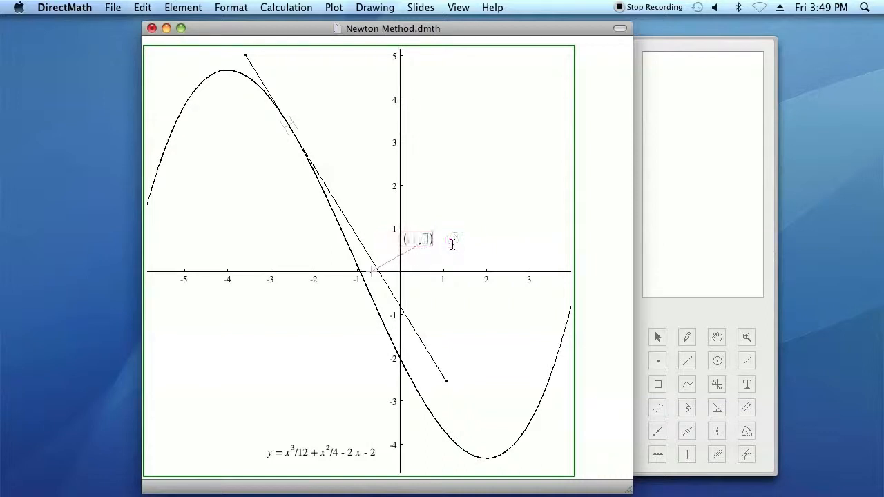
type("0")
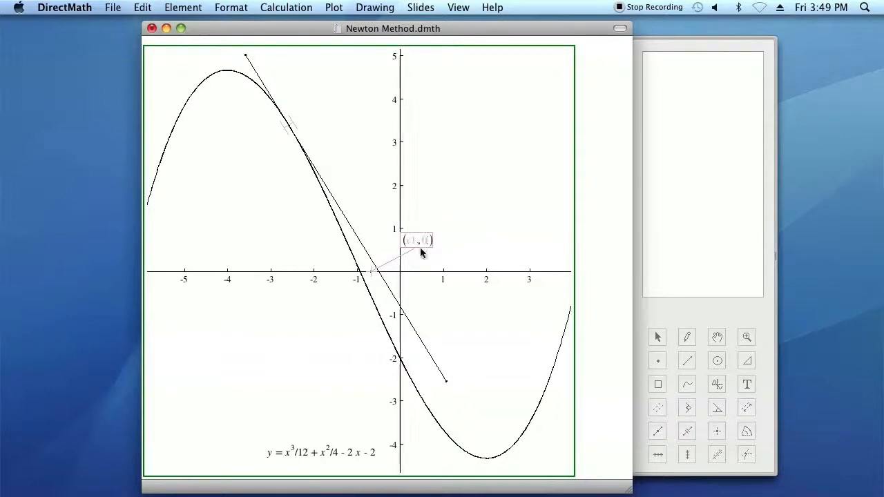
left_click_drag(420, 247, 385, 238)
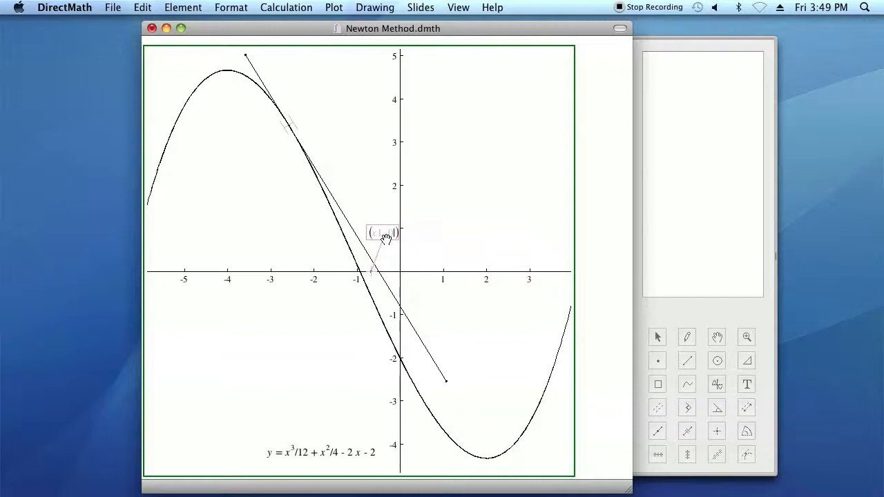
left_click(436, 232)
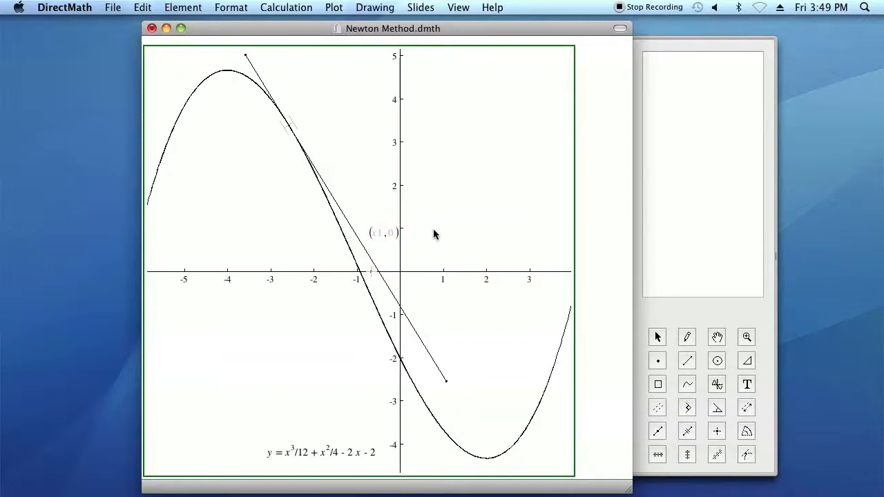
left_click(387, 8)
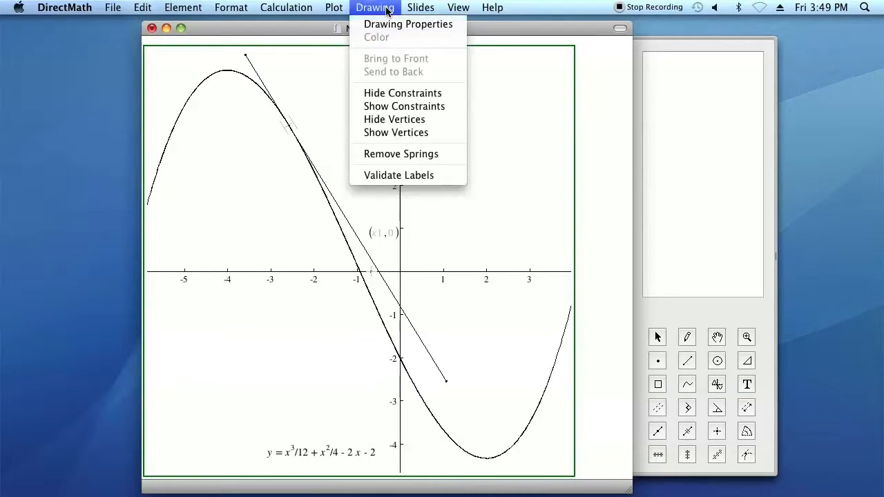
left_click(398, 177)
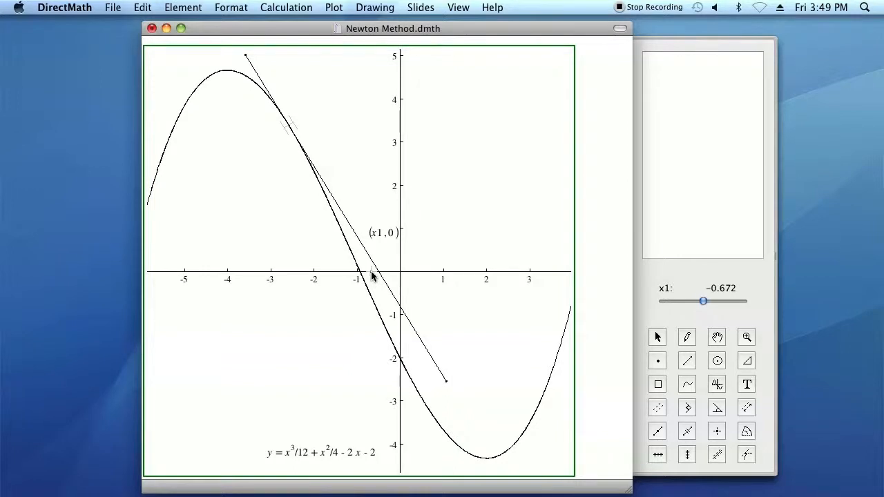
- Slide the (x1, 0) point along the x-axis onto the tangent line, to about x1 = -0.5
left_click_drag(372, 275, 300, 282)
left_click_drag(335, 277, 371, 281)
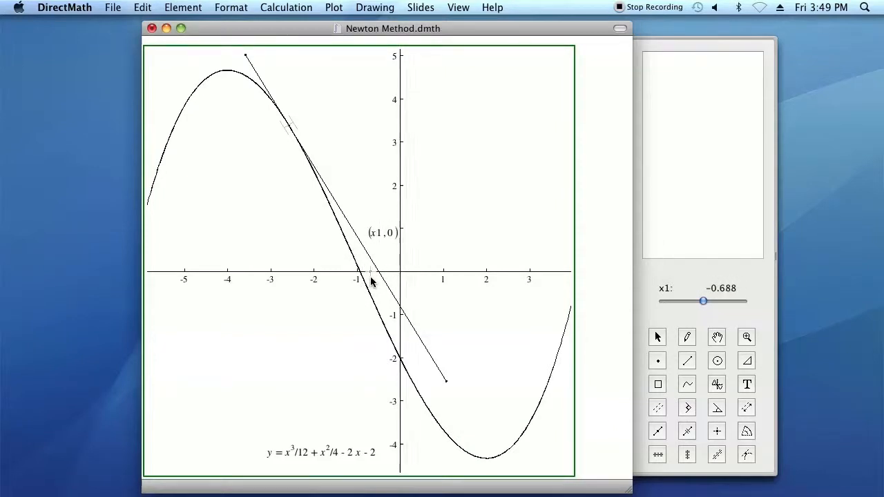
left_click_drag(371, 277, 379, 277)
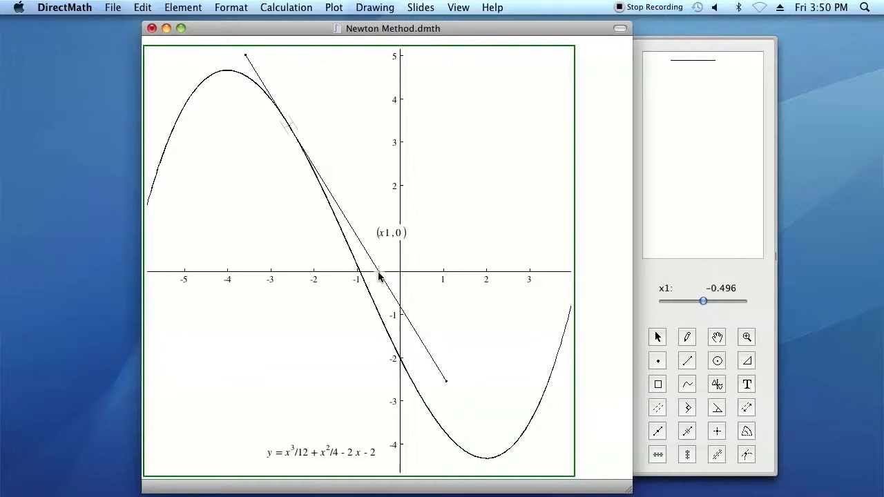
- Constrain the (x1, 0) point to the tangent line and shift the line until x1 is about -0.43
left_click(379, 276)
mouse_move(434, 364)
left_mouse_down()
mouse_move(452, 366)
mouse_move(426, 366)
mouse_move(438, 364)
left_mouse_up()
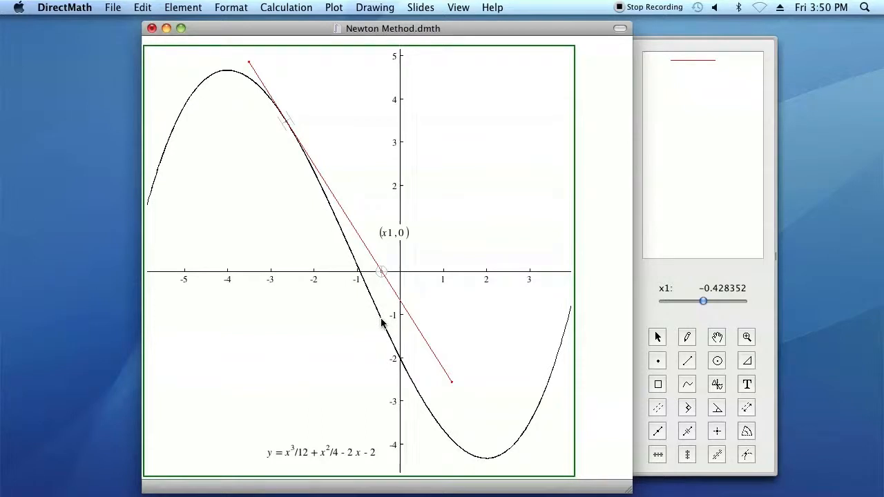
left_click(359, 328)
- Add a point near the curve at about (-0.46, -1.36), constrain its coordinates, and position its coordinate label below it
left_click(657, 365)
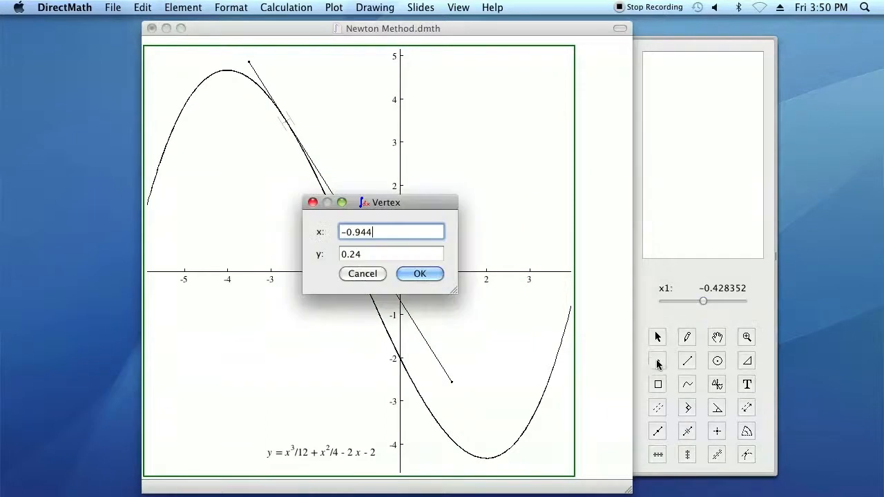
left_click(419, 274)
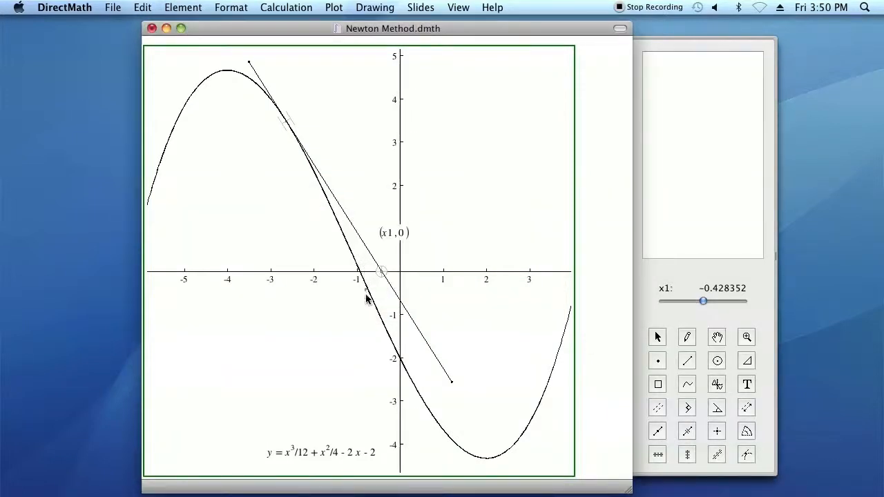
left_click(379, 332)
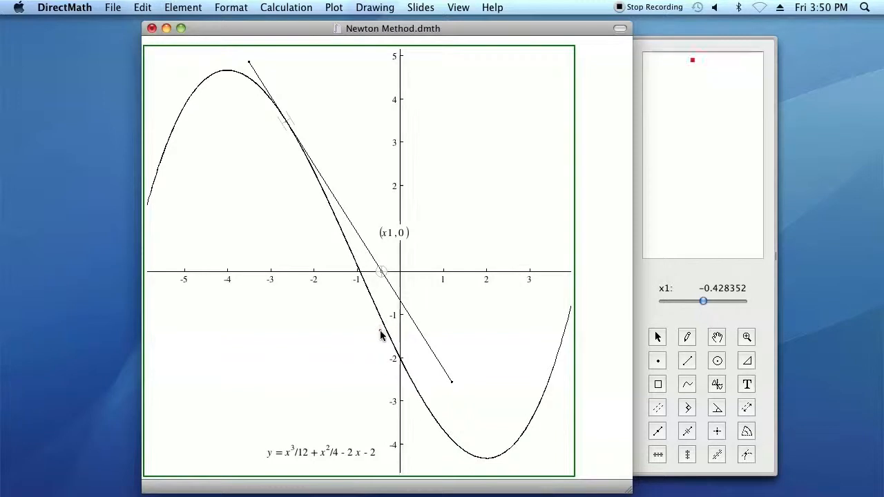
left_click(715, 435)
left_click(746, 387)
left_click_drag(366, 324, 311, 352)
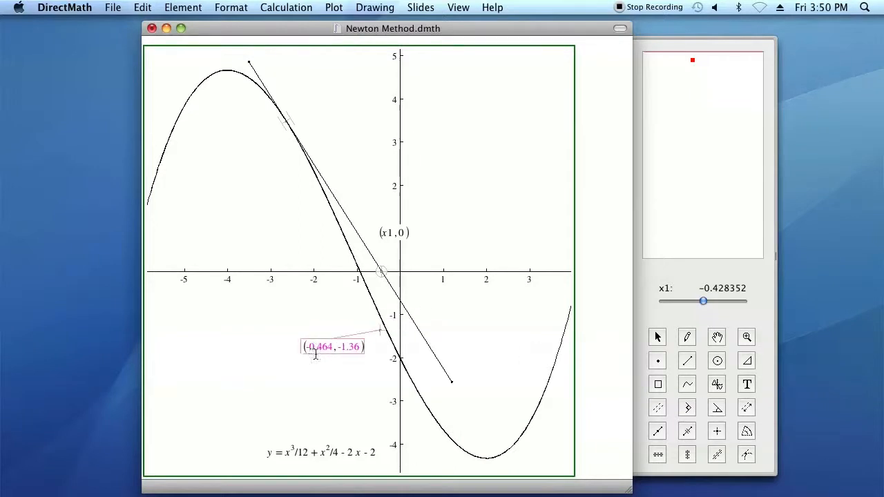
- Change the new point's coordinate label to (x1, y1)
double_click(331, 351)
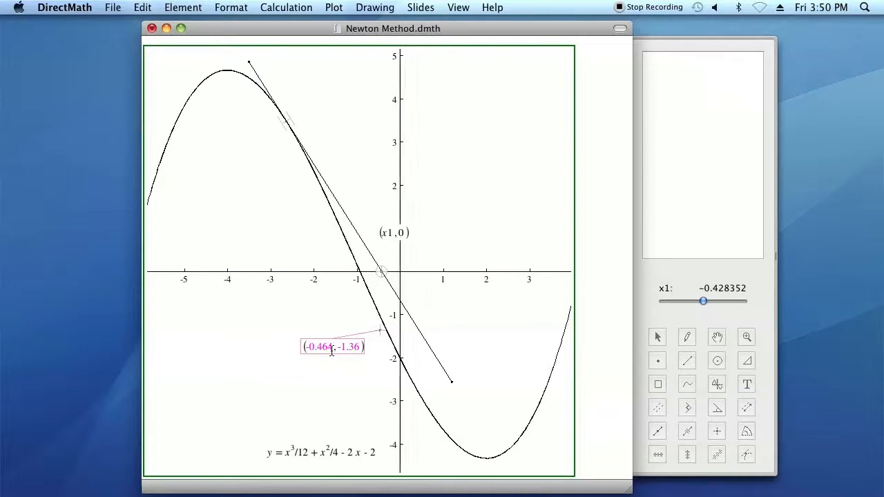
key("BackSpace")
type("x1")
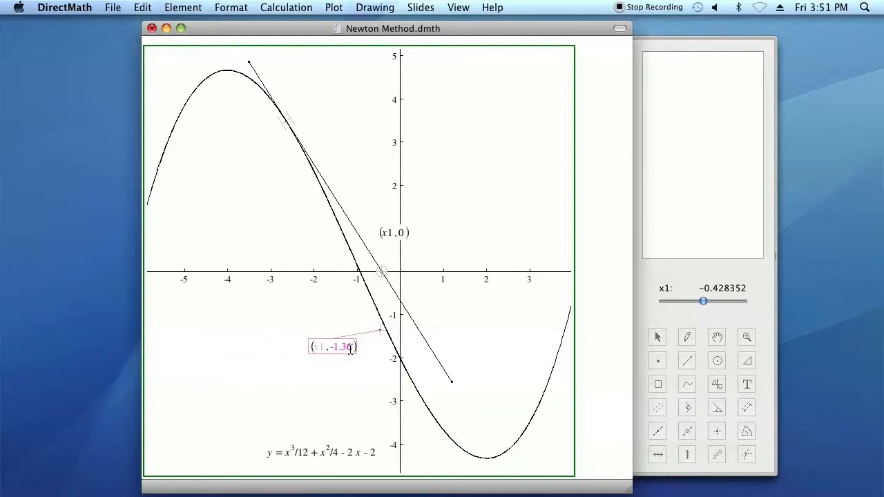
key("BackSpace")
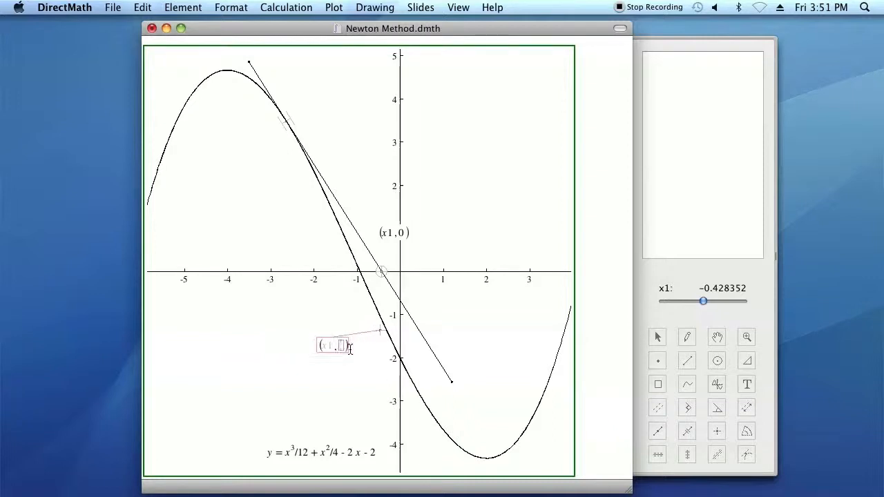
type("y1")
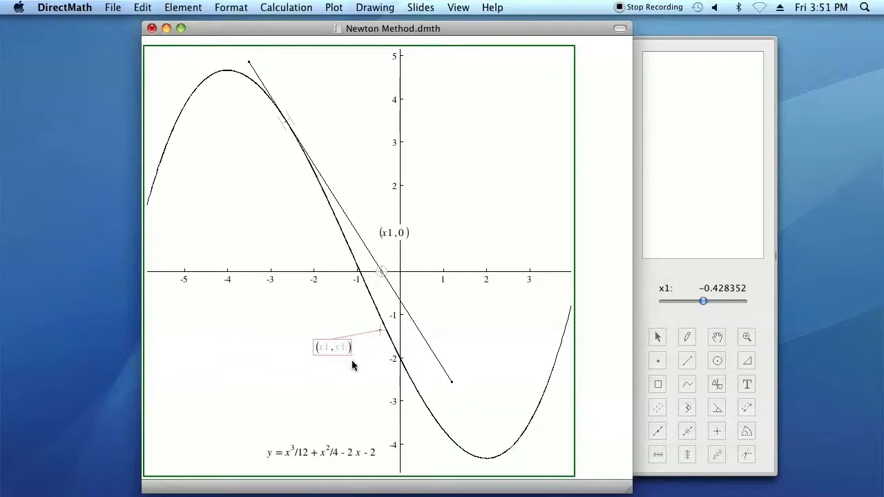
- Validate the coordinate labels and move the (x1, y1) point onto the curve at about (-0.53, -0.9)
left_click(352, 364)
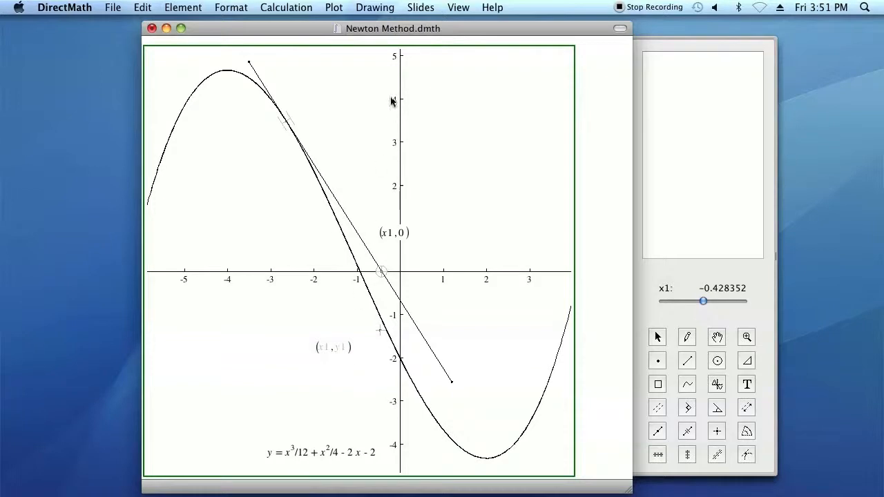
left_click(383, 12)
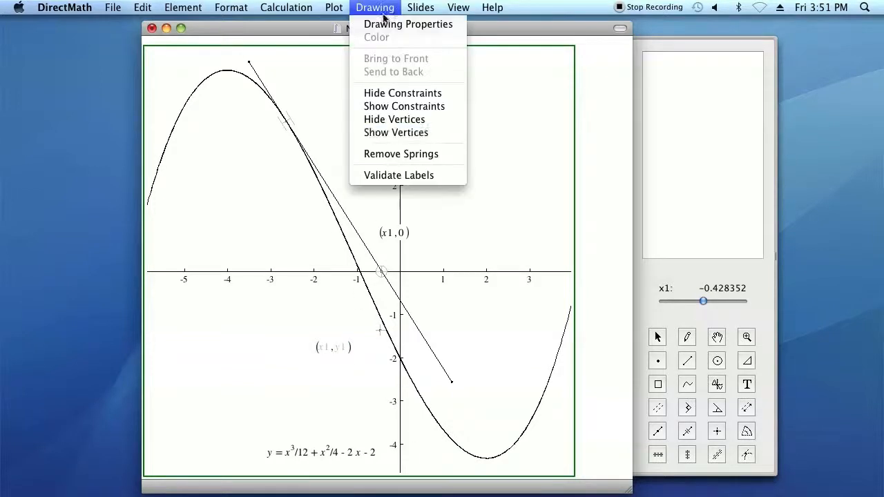
left_click(400, 176)
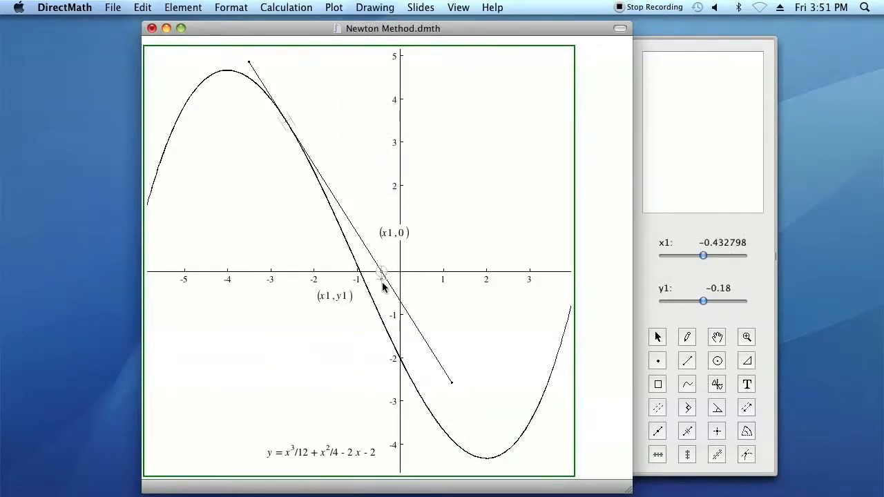
left_click_drag(382, 280, 378, 315)
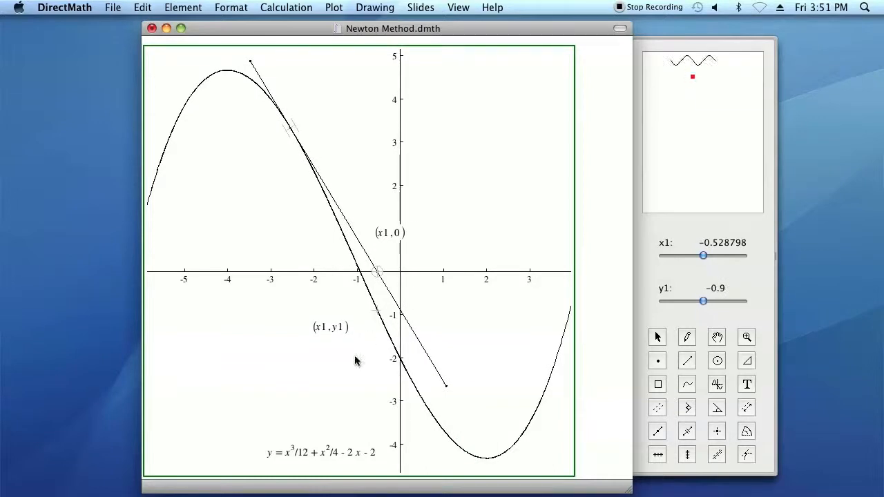
- Add a second line from about (-2.5, 3.1) to (1.2, -4.5) and constrain it tangent to the curve at the (x1, y1) point
left_click(689, 362)
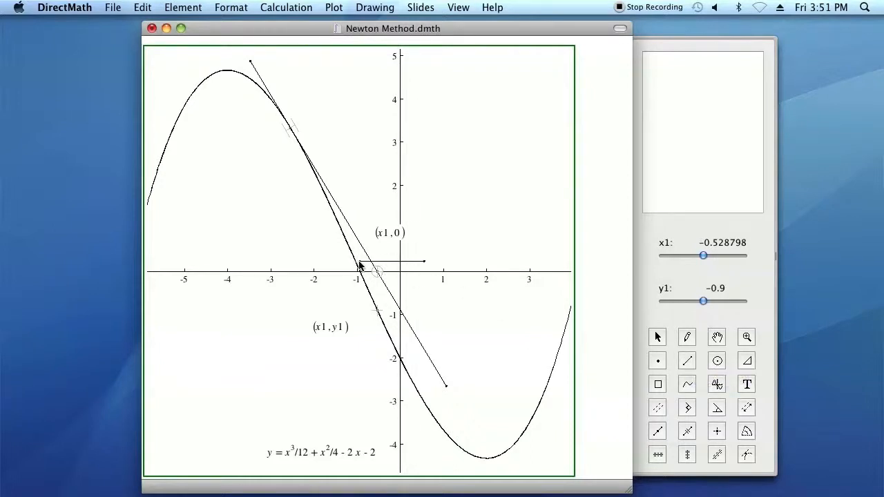
left_click_drag(359, 265, 179, 80)
left_click_drag(424, 265, 345, 409)
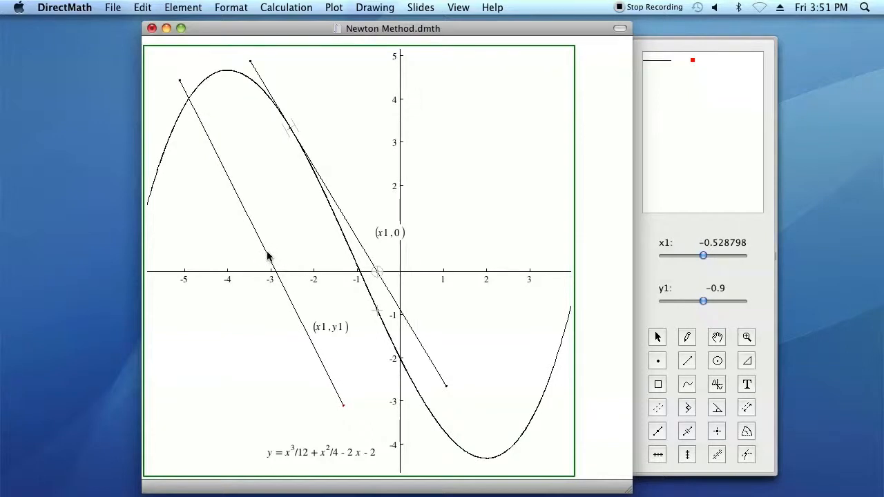
left_click_drag(269, 255, 378, 314)
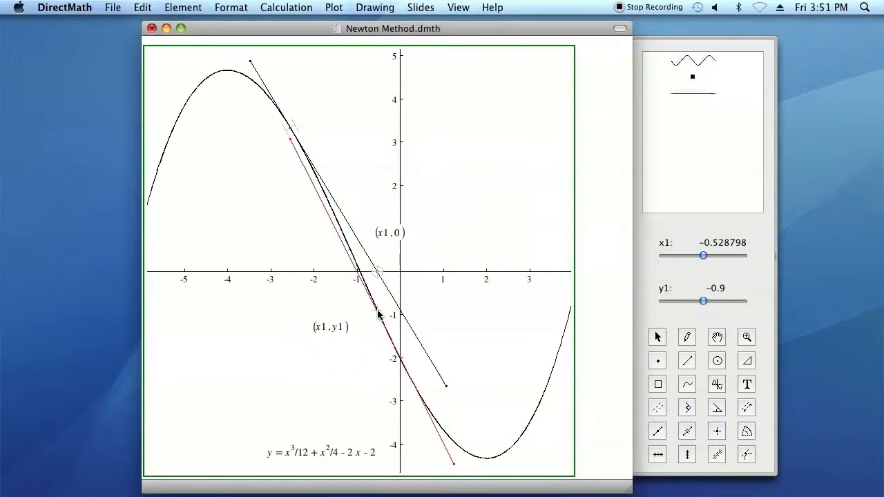
left_click(377, 314)
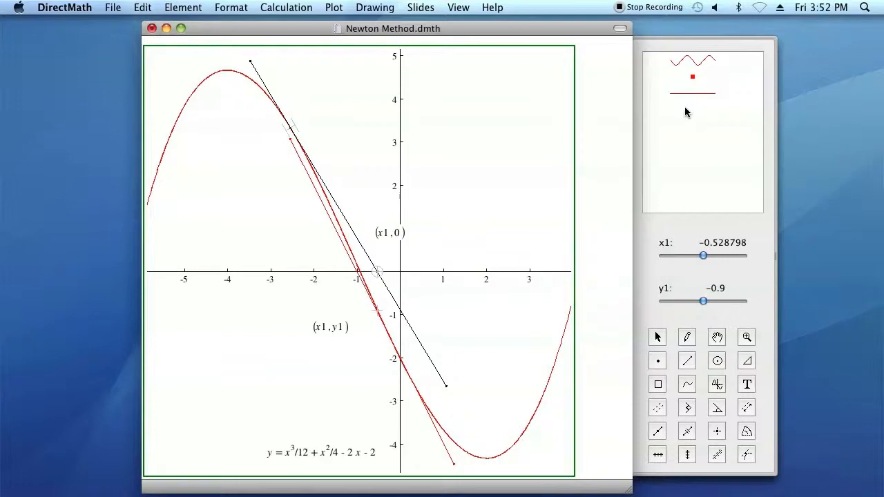
left_click(747, 457)
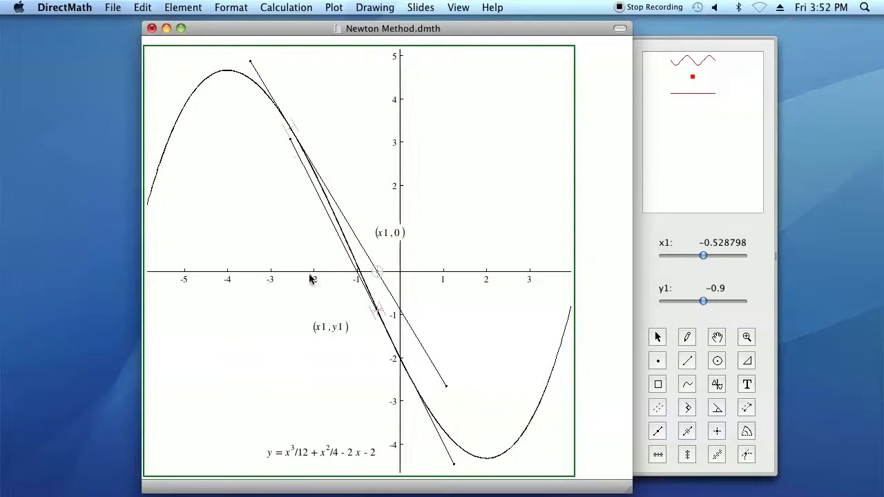
- Shift the two tangent lines along the curve in turn until x1 is about 0.09 and y1 about -2.18
left_click(432, 362)
left_click_drag(432, 362, 432, 360)
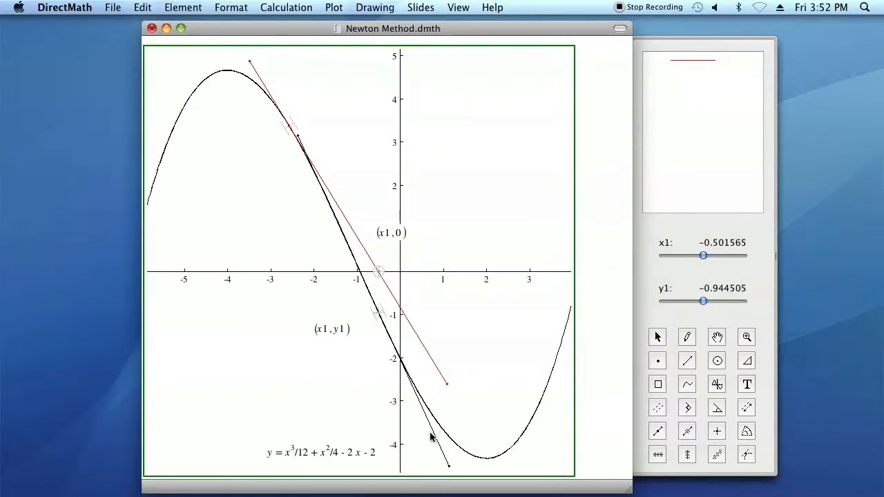
left_click_drag(433, 432, 436, 431)
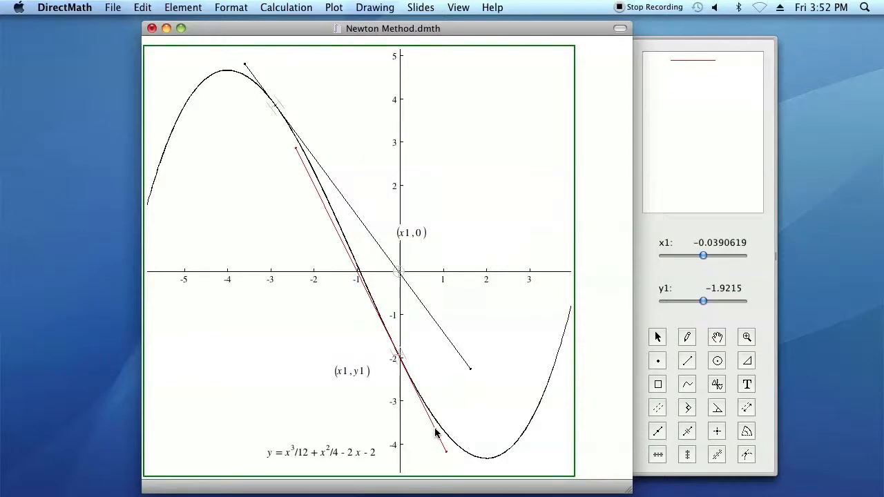
left_click(463, 360)
left_click_drag(463, 360, 468, 358)
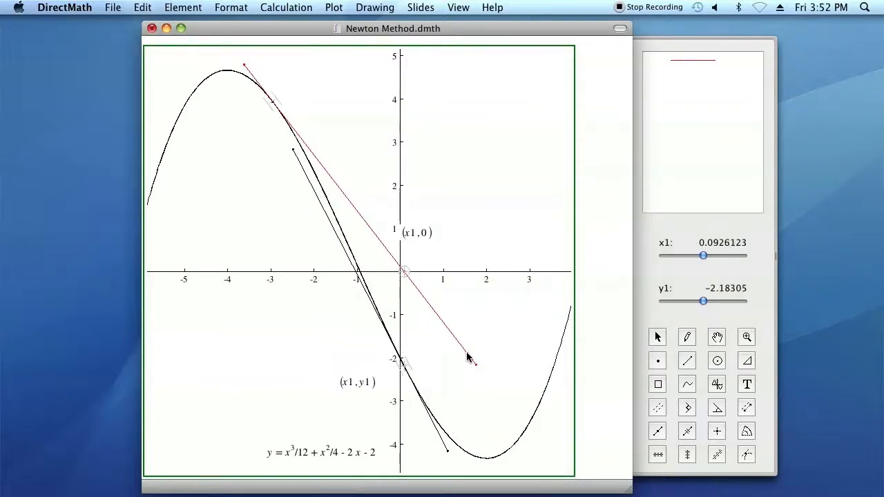